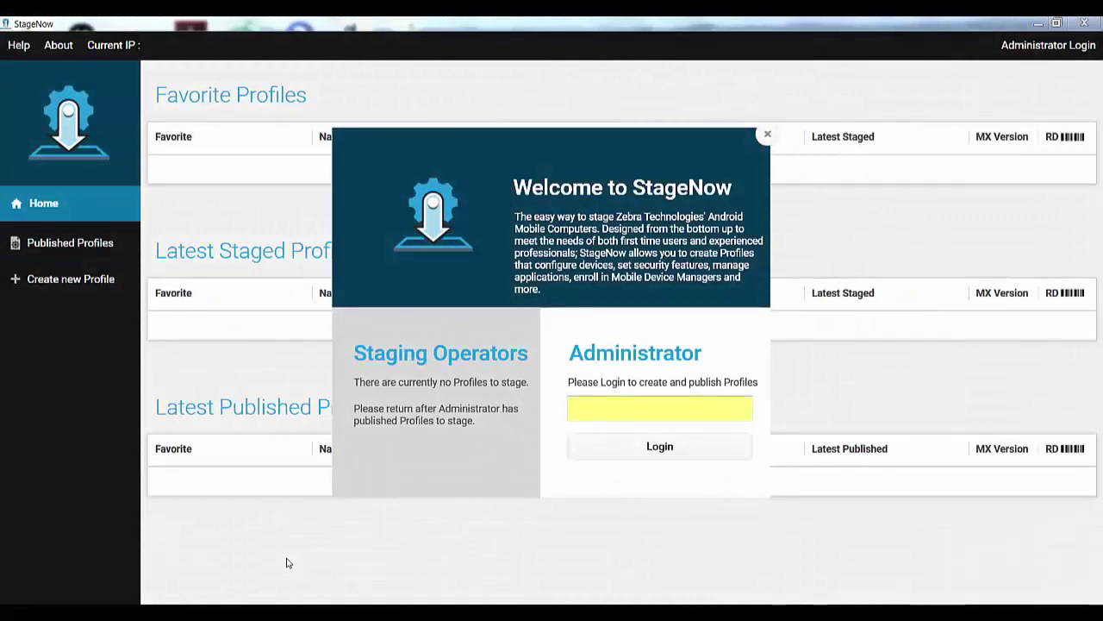
# Log in as administrator by entering the administrator password.
pyautogui.click(594, 410)
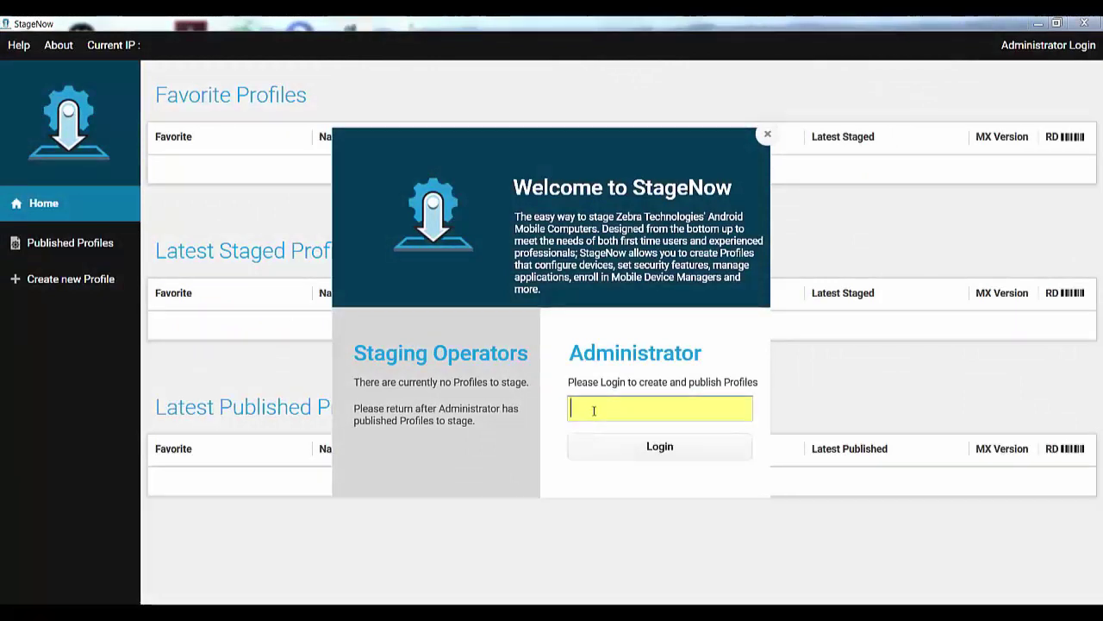
pyautogui.write('●●●●●●●●●')
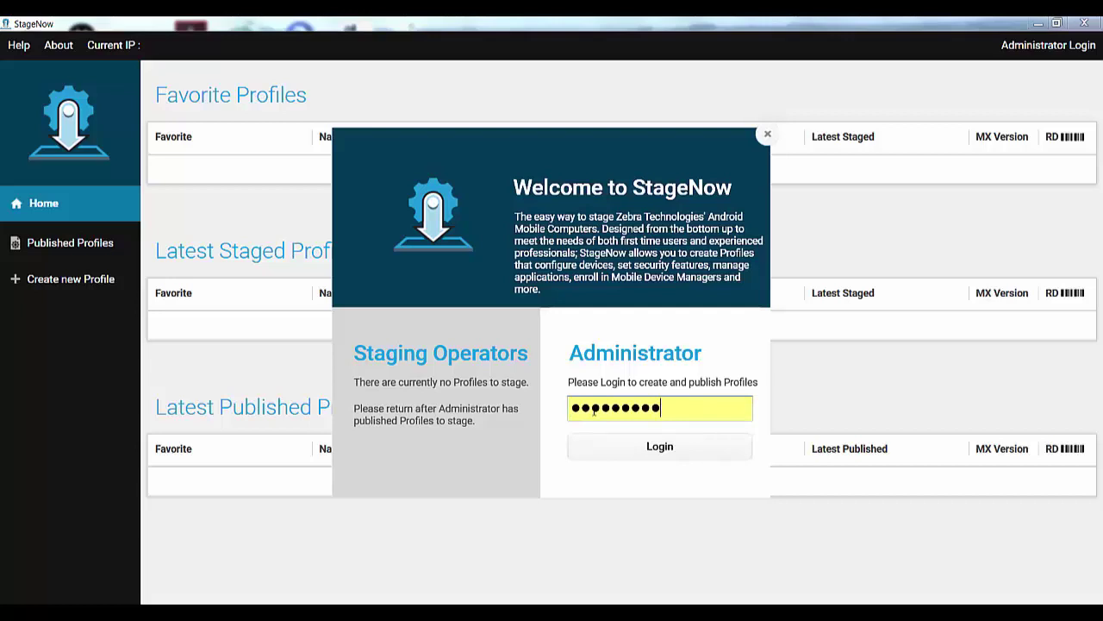
pyautogui.click(638, 458)
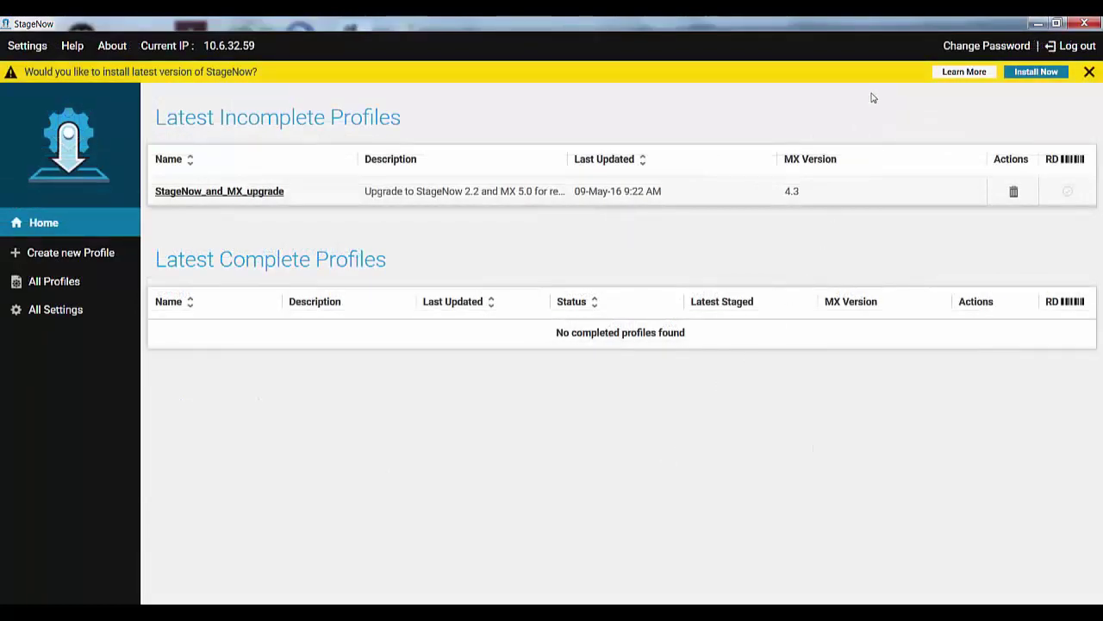
# View the release details of the available StageNow software update and close them.
pyautogui.click(965, 73)
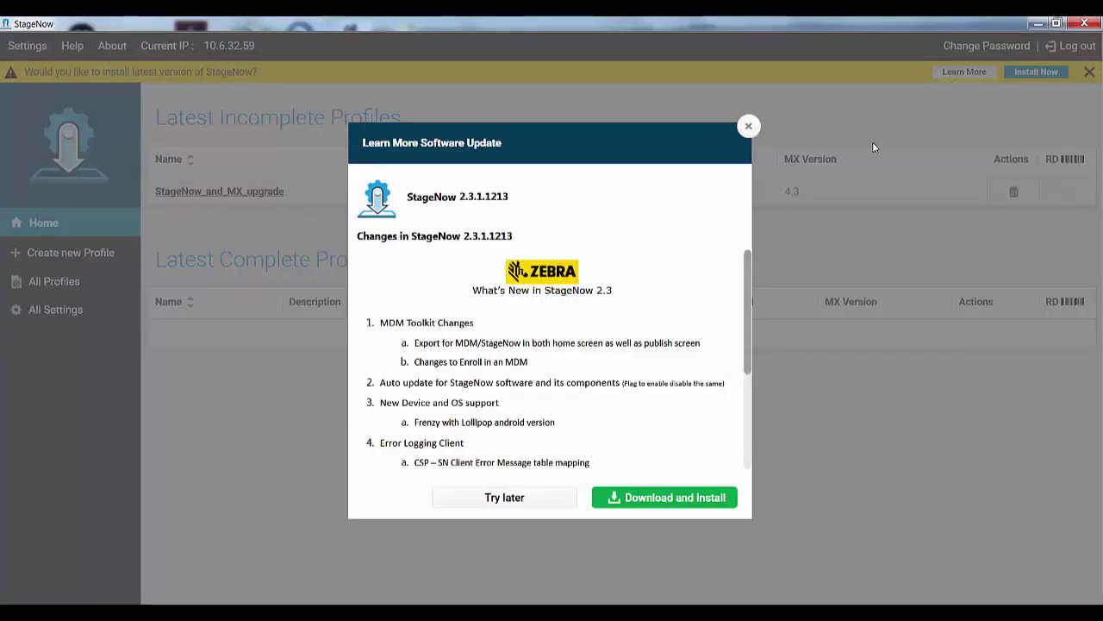
pyautogui.click(749, 127)
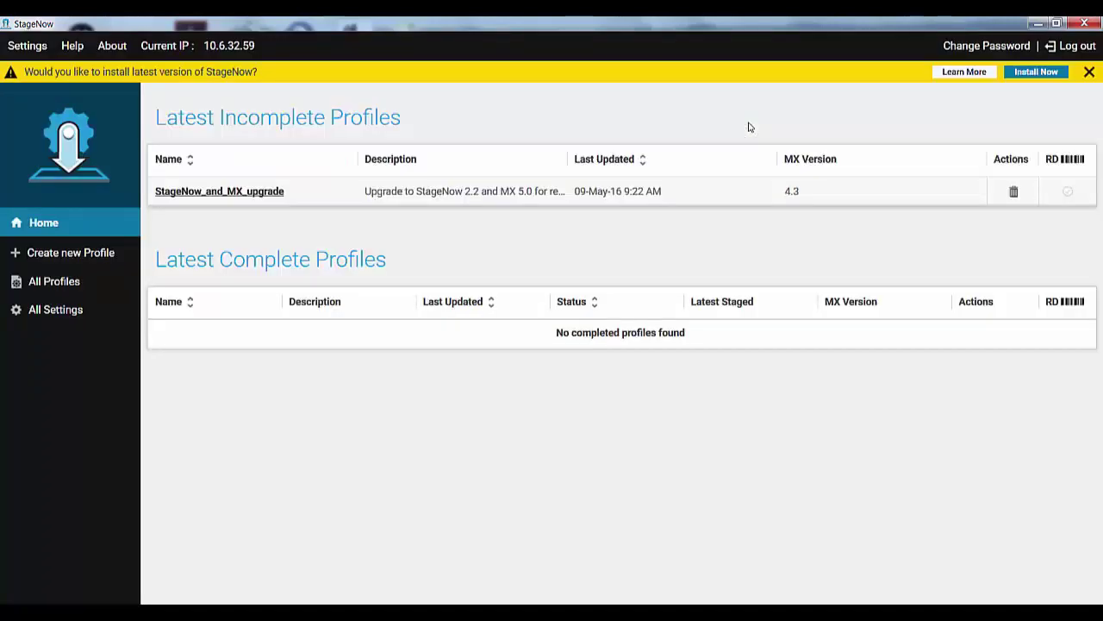
# Turn off Check for Updates on startup in the application settings and close them.
pyautogui.click(26, 50)
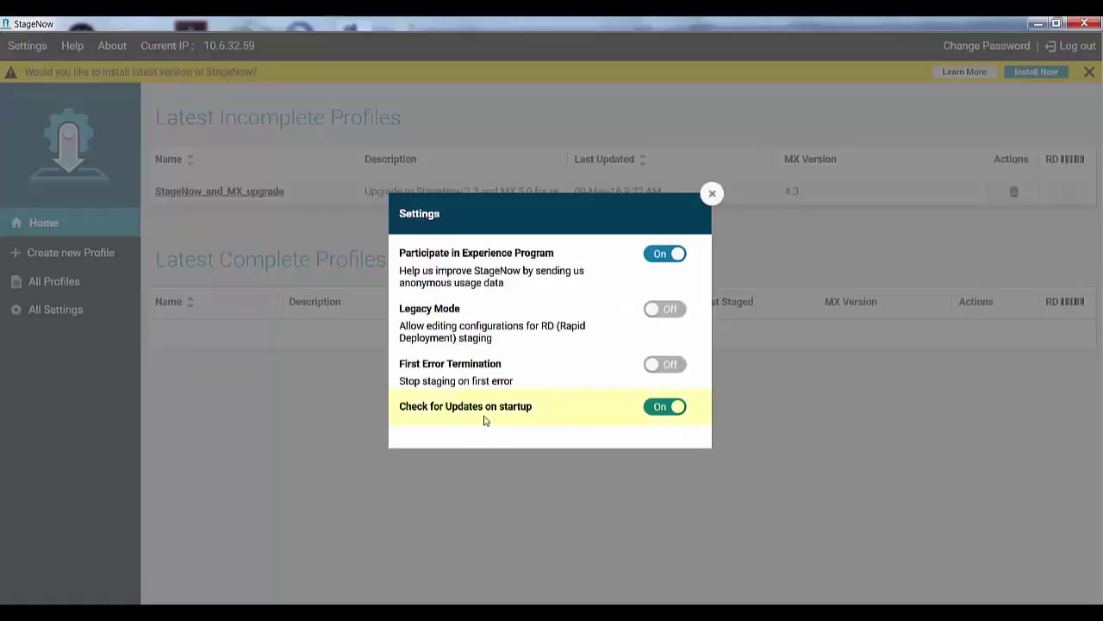
pyautogui.click(653, 411)
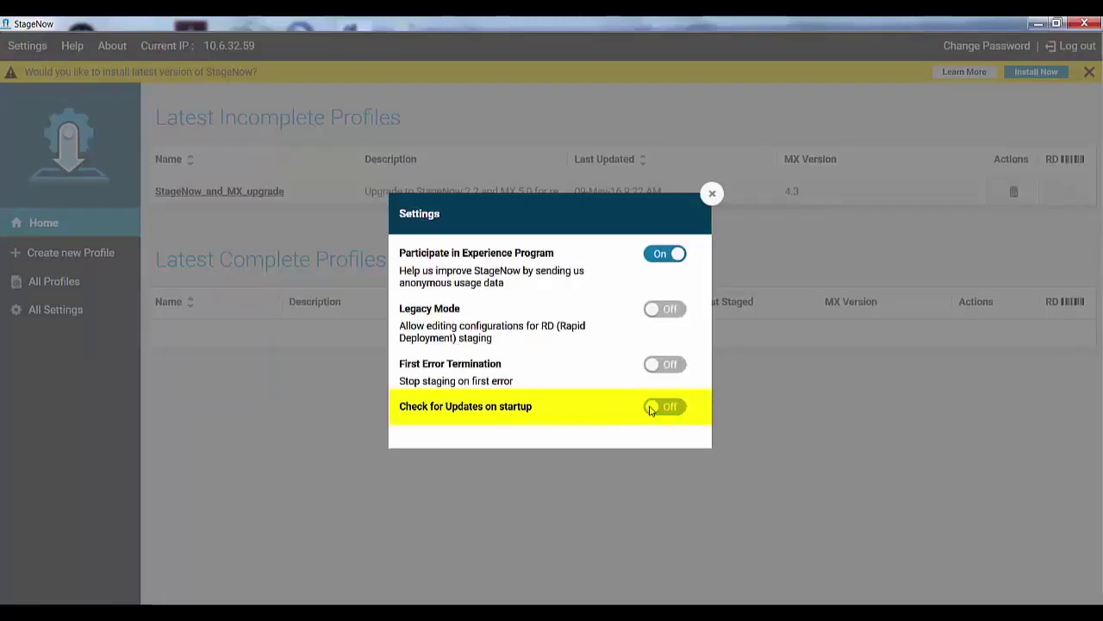
pyautogui.click(711, 193)
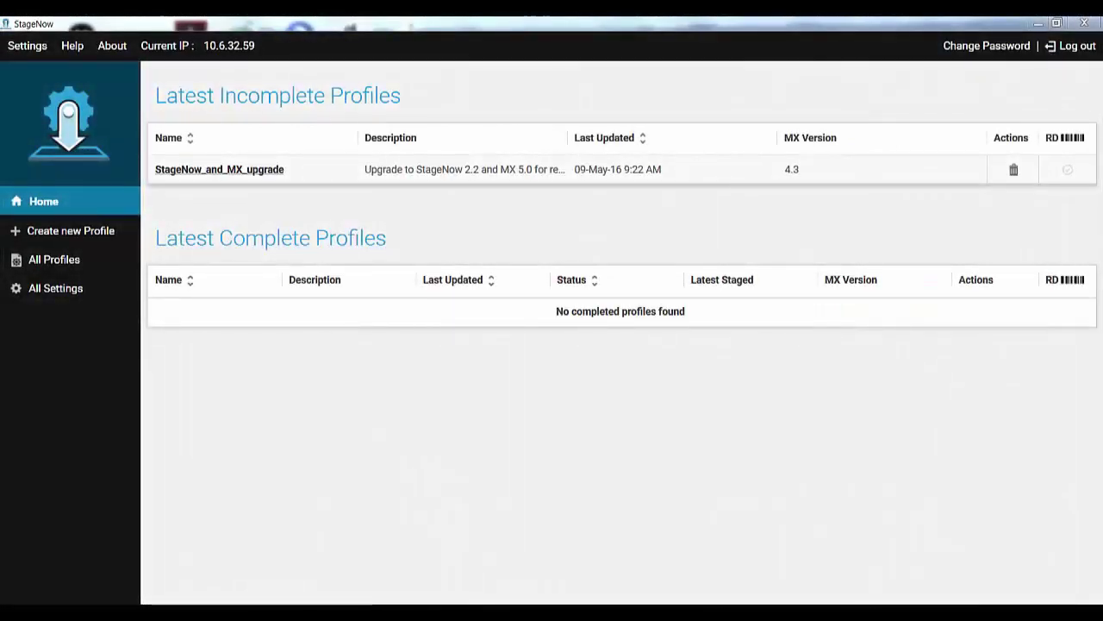
# Start a new profile and choose the device's MX version for the wizard selection.
pyautogui.click(108, 233)
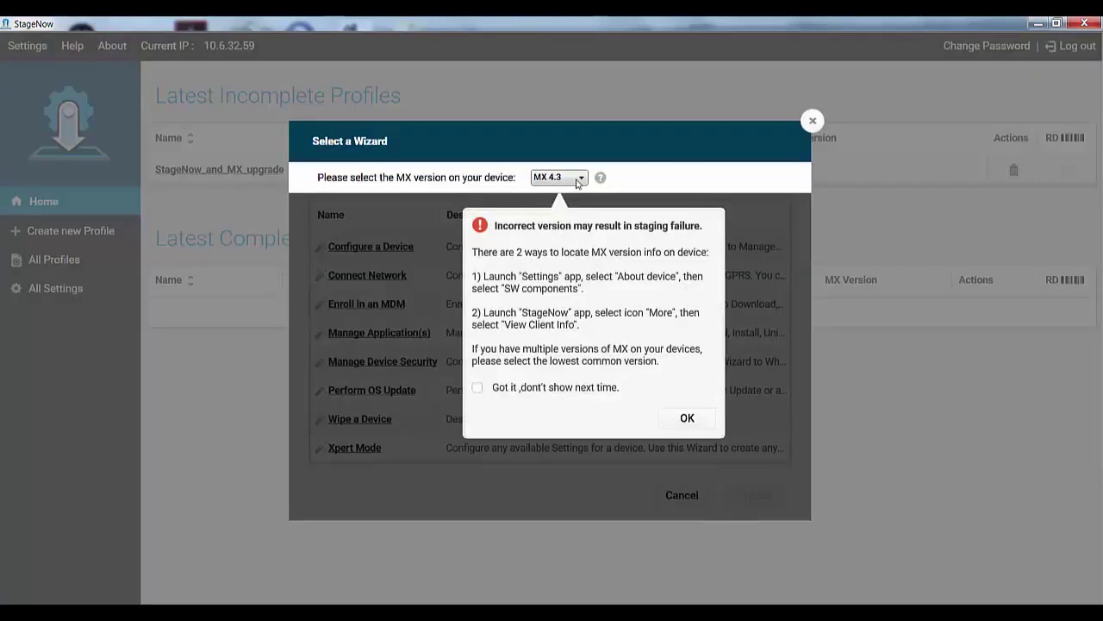
pyautogui.click(578, 181)
pyautogui.click(566, 228)
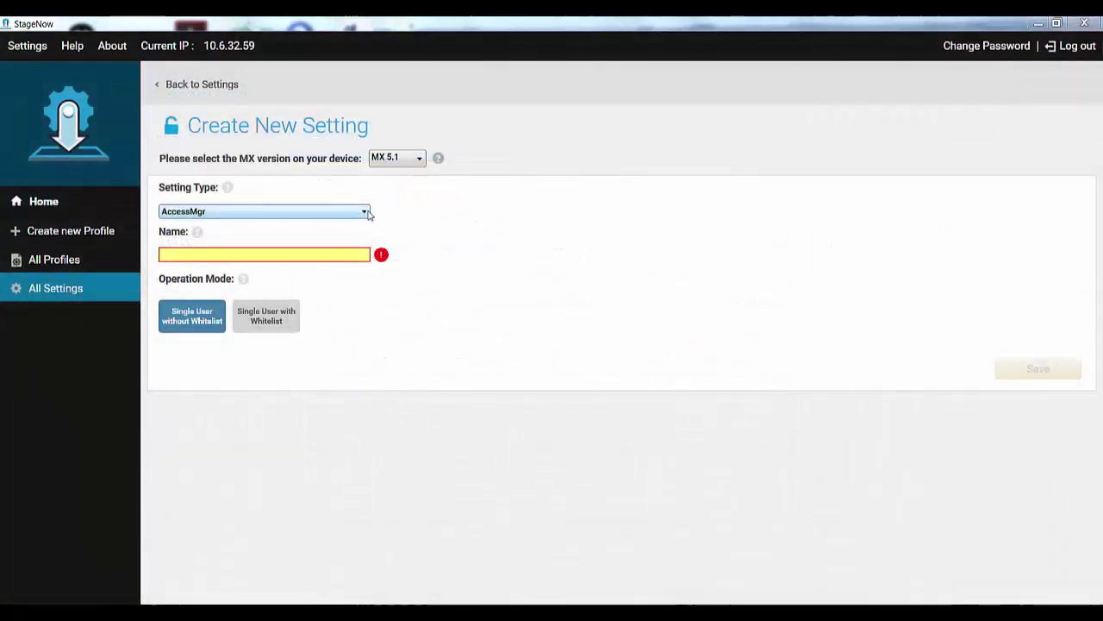
# Choose UiMgr as the new setting's type and name the setting SetLocaleExtended.
pyautogui.click(364, 212)
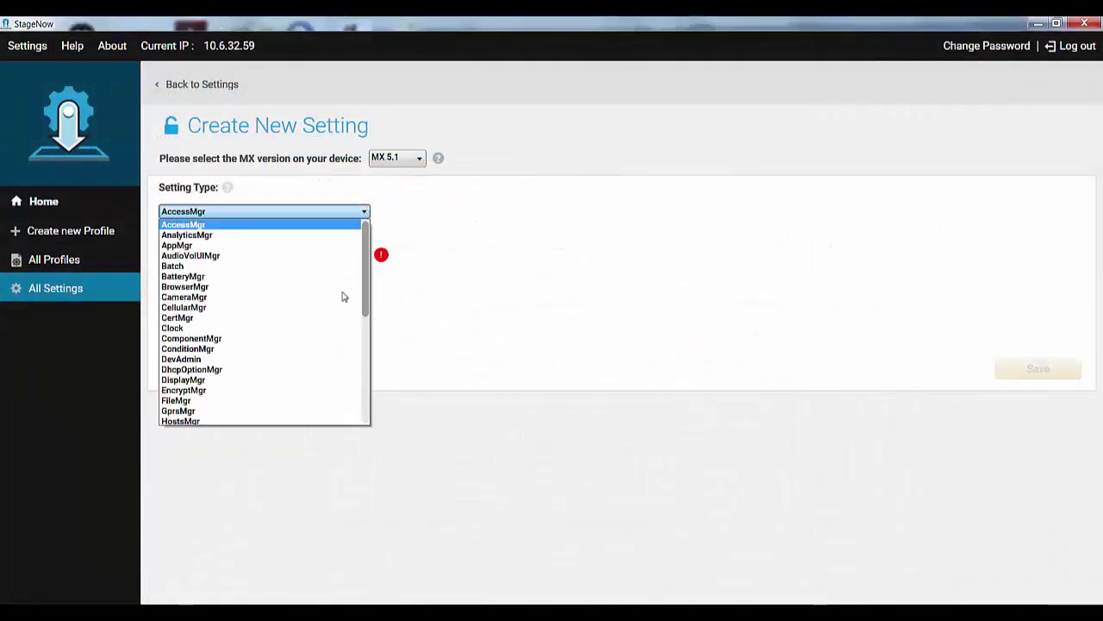
pyautogui.scroll(-7, 326, 371)
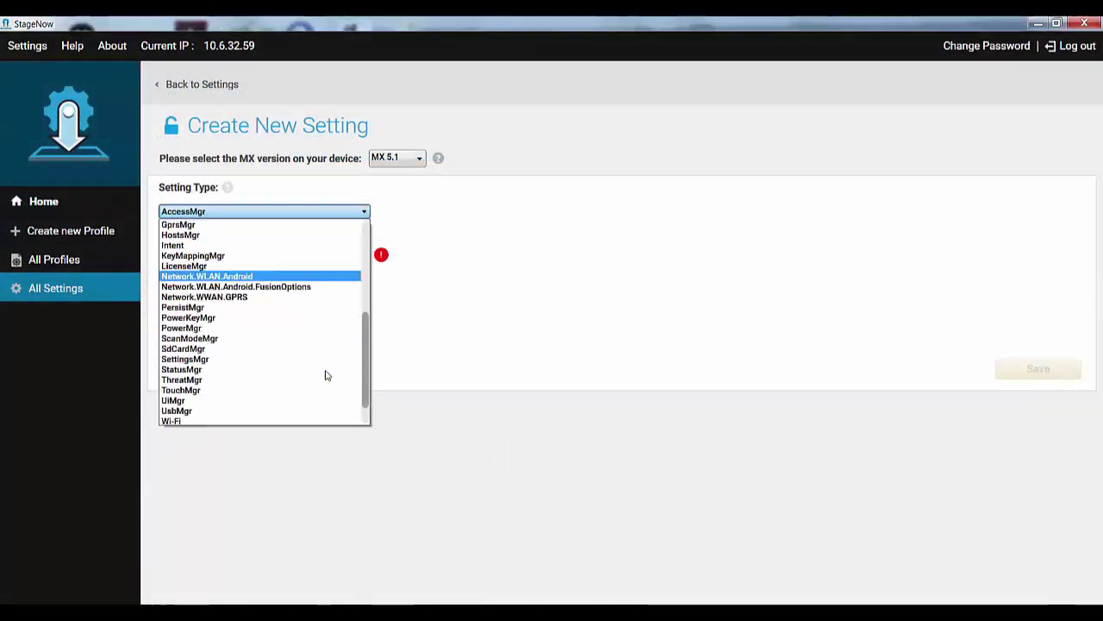
pyautogui.click(277, 370)
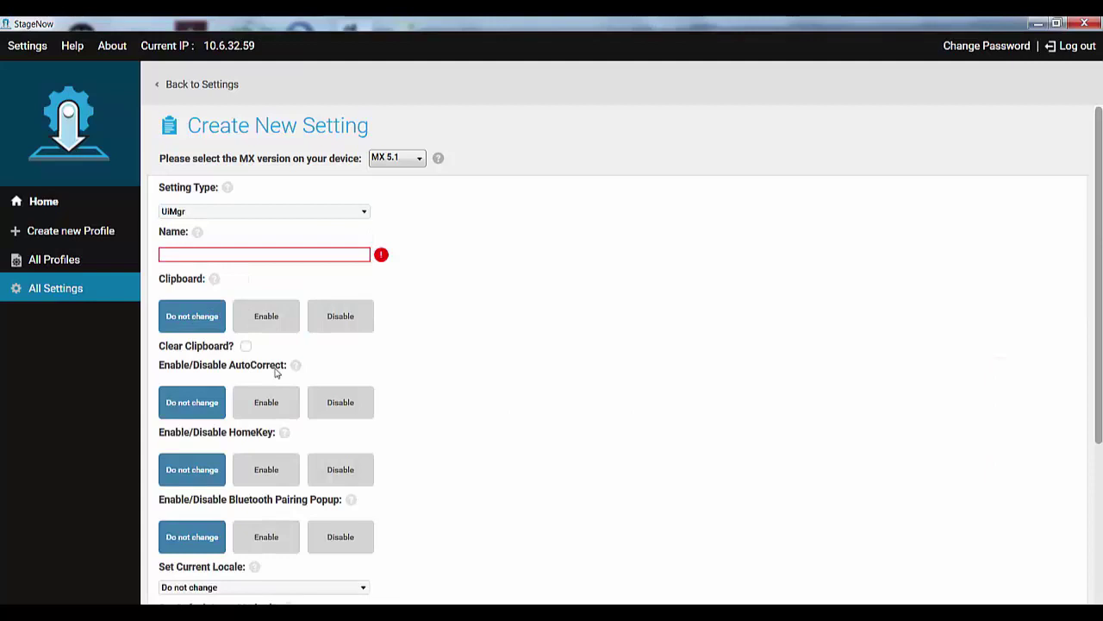
pyautogui.click(287, 255)
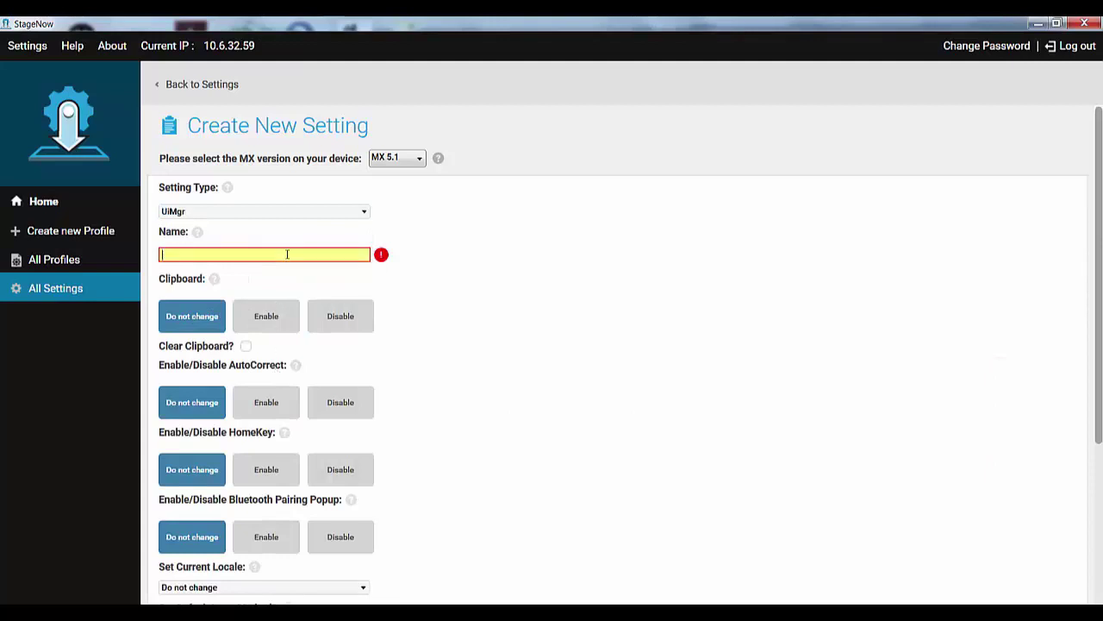
pyautogui.write('SctLocaleExtended')
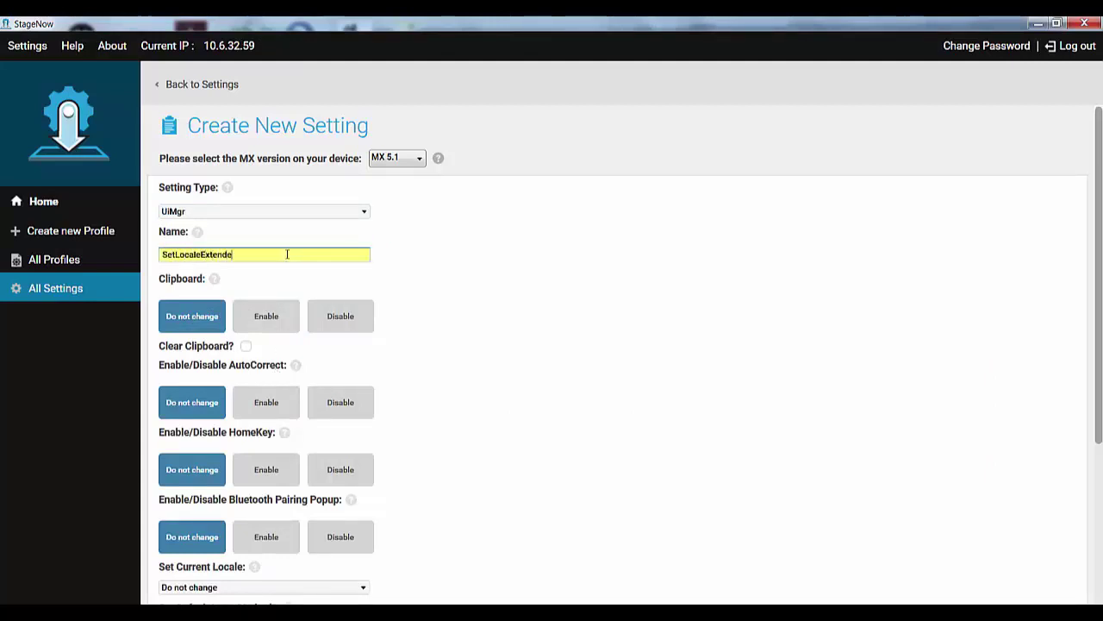
# Set the current locale to Extended and view the available extended locales.
pyautogui.scroll(-3, 387, 440)
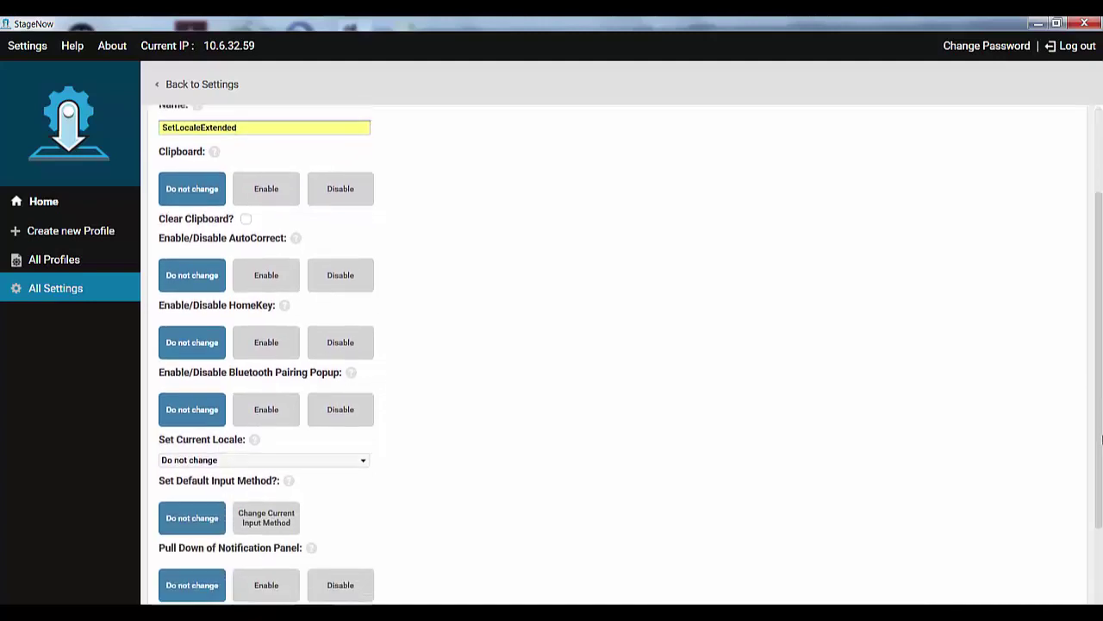
pyautogui.click(314, 435)
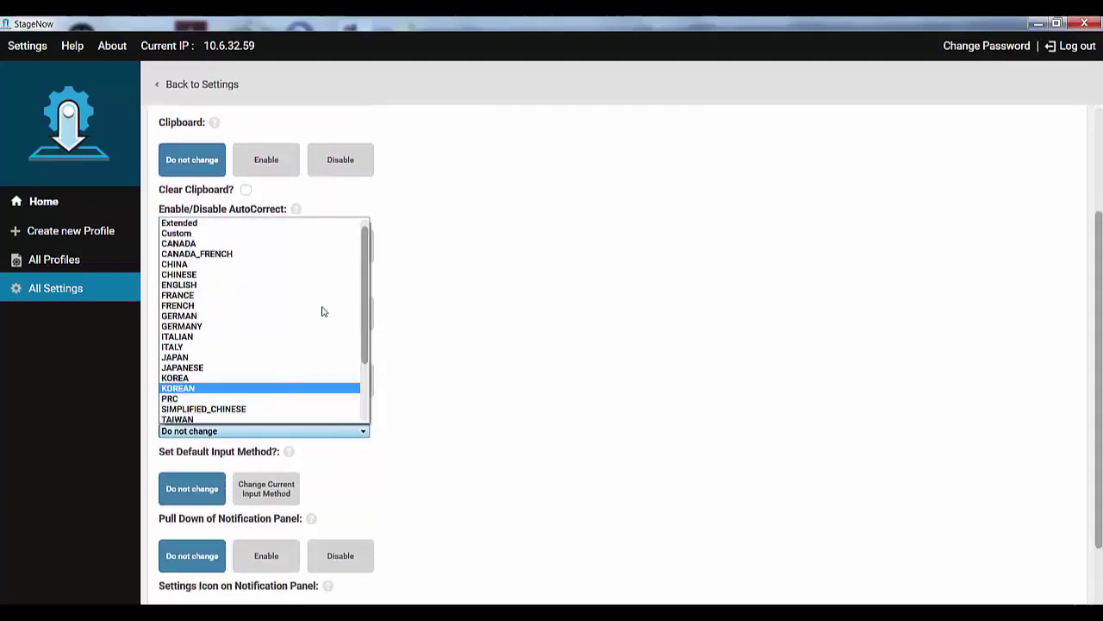
pyautogui.click(314, 224)
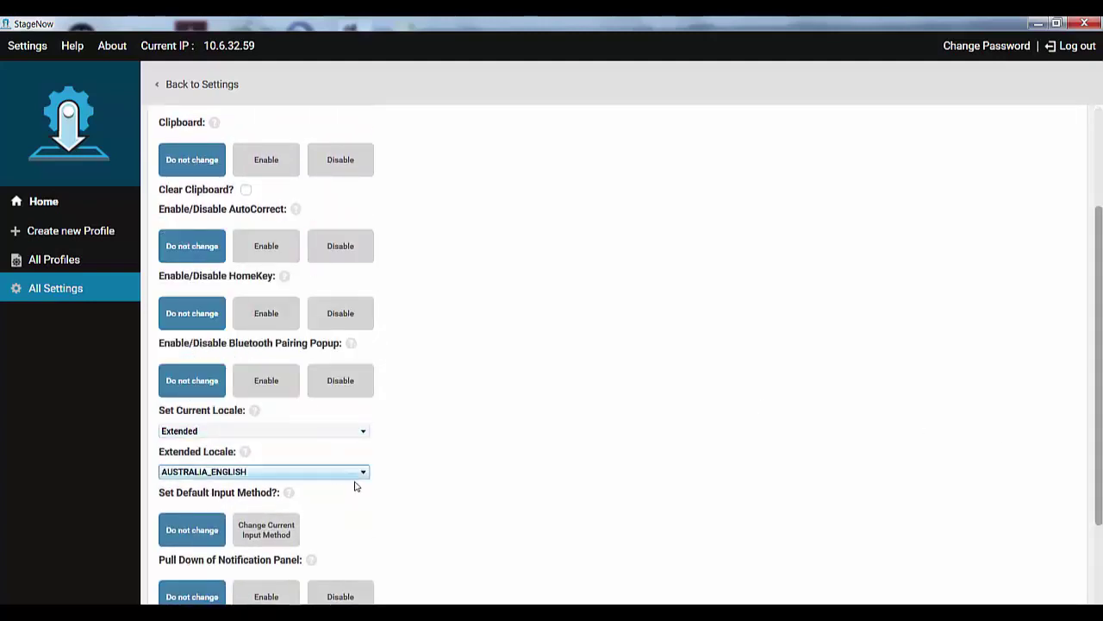
pyautogui.click(364, 473)
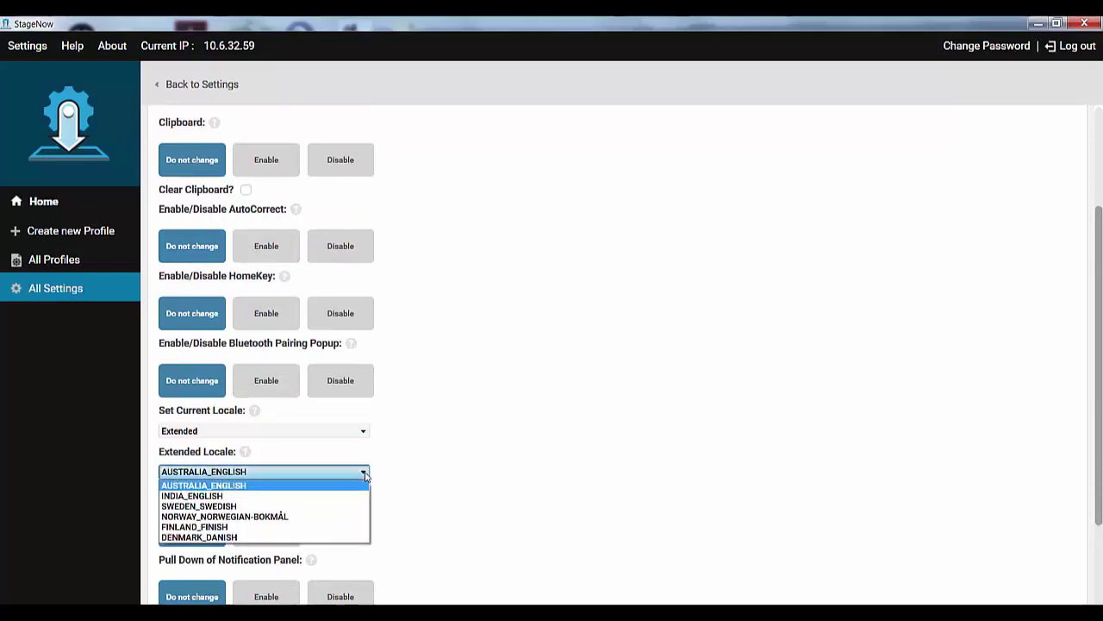
pyautogui.click(363, 430)
# Set the current locale to Custom with de_CH as the custom locale, and save the setting.
pyautogui.click(363, 430)
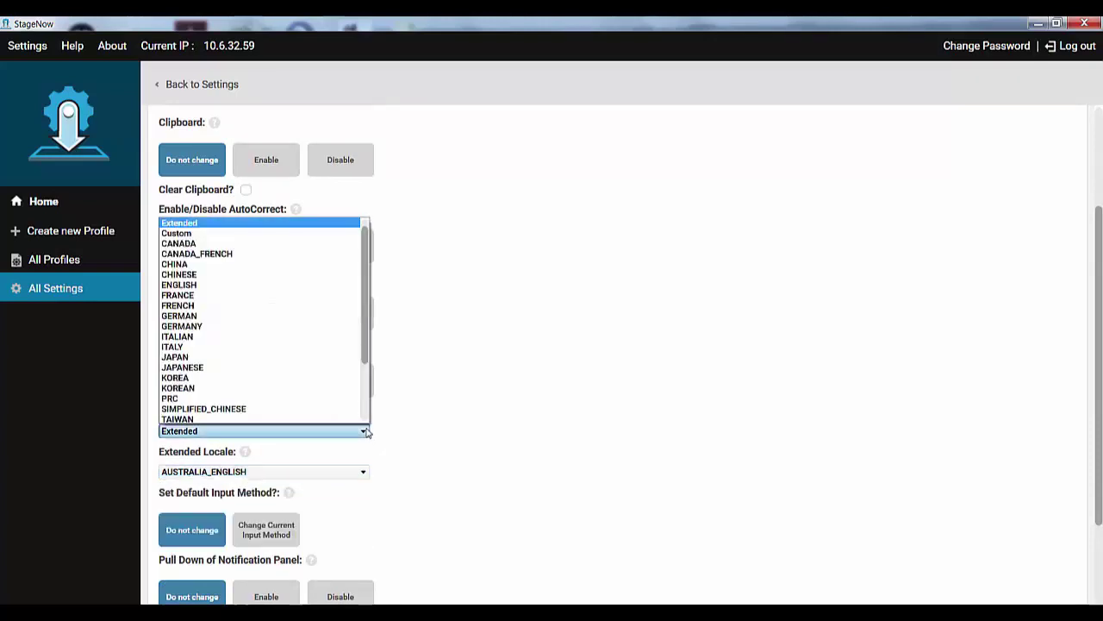
pyautogui.click(322, 234)
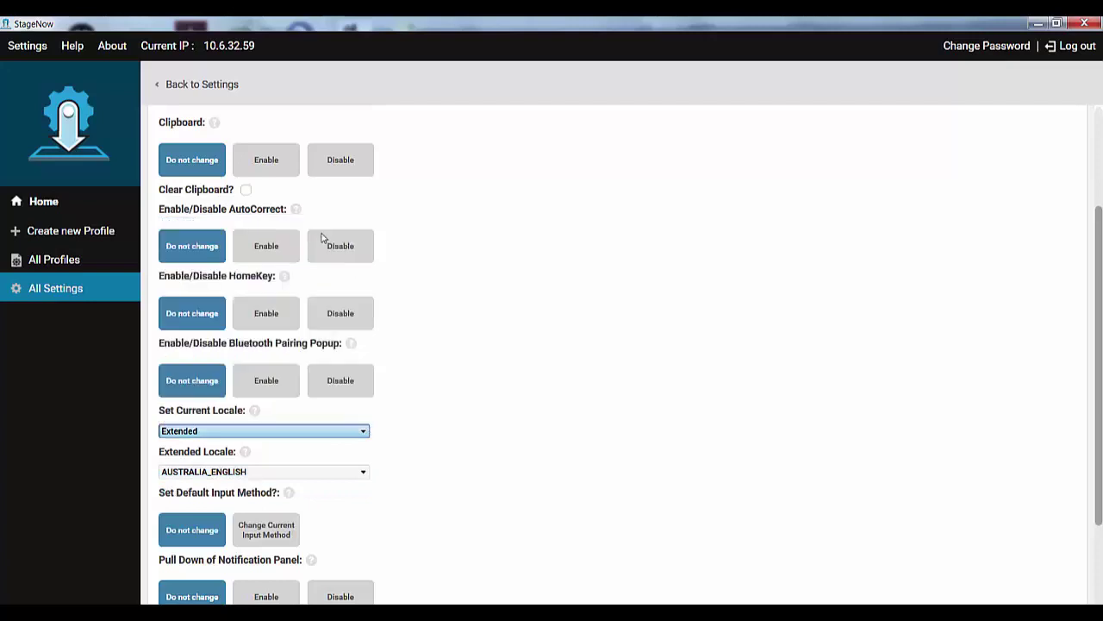
pyautogui.click(296, 473)
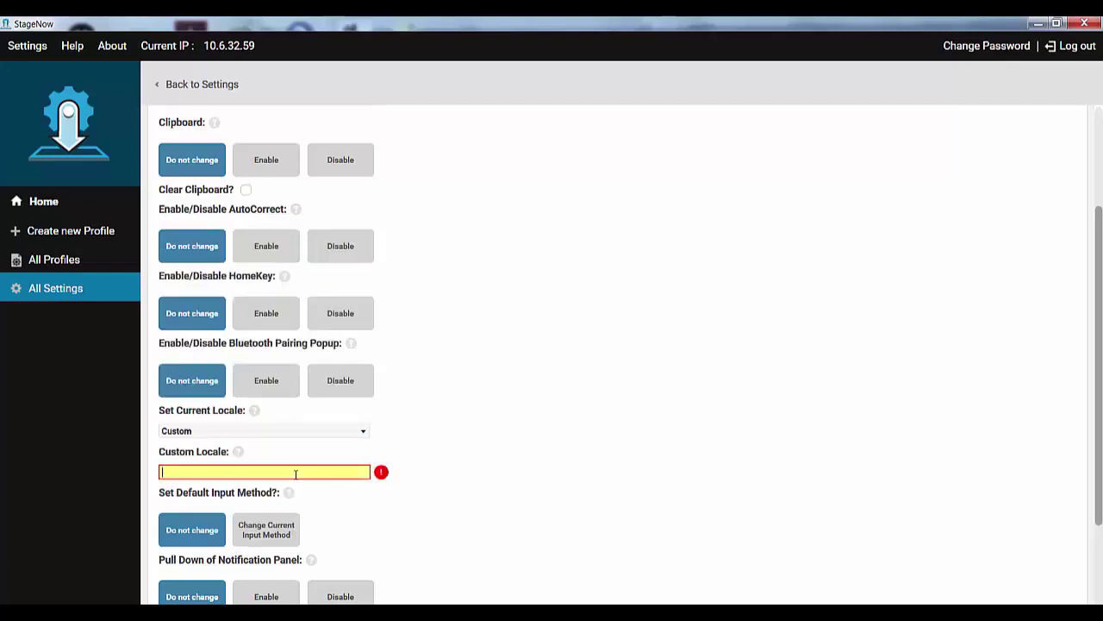
pyautogui.write('de')
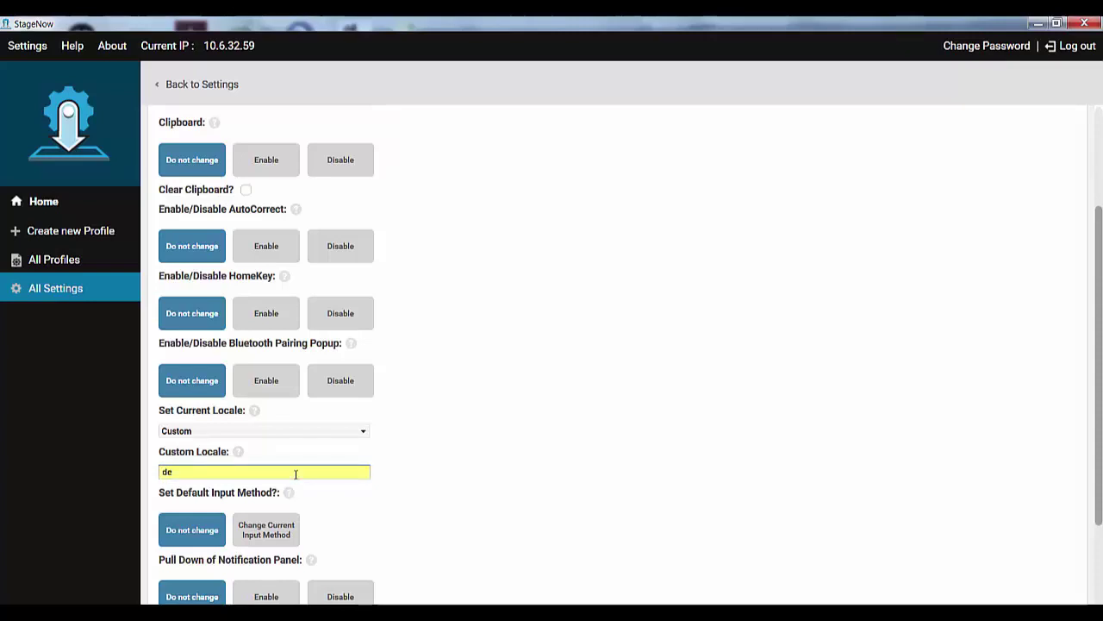
pyautogui.write('_CH')
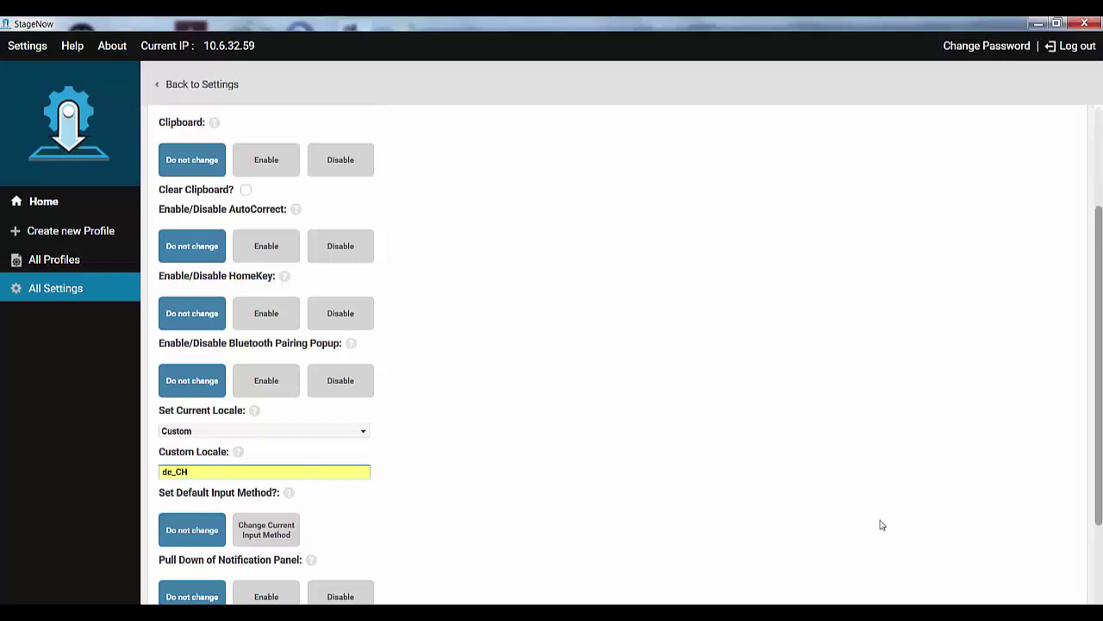
pyautogui.scroll(-3, 1078, 552)
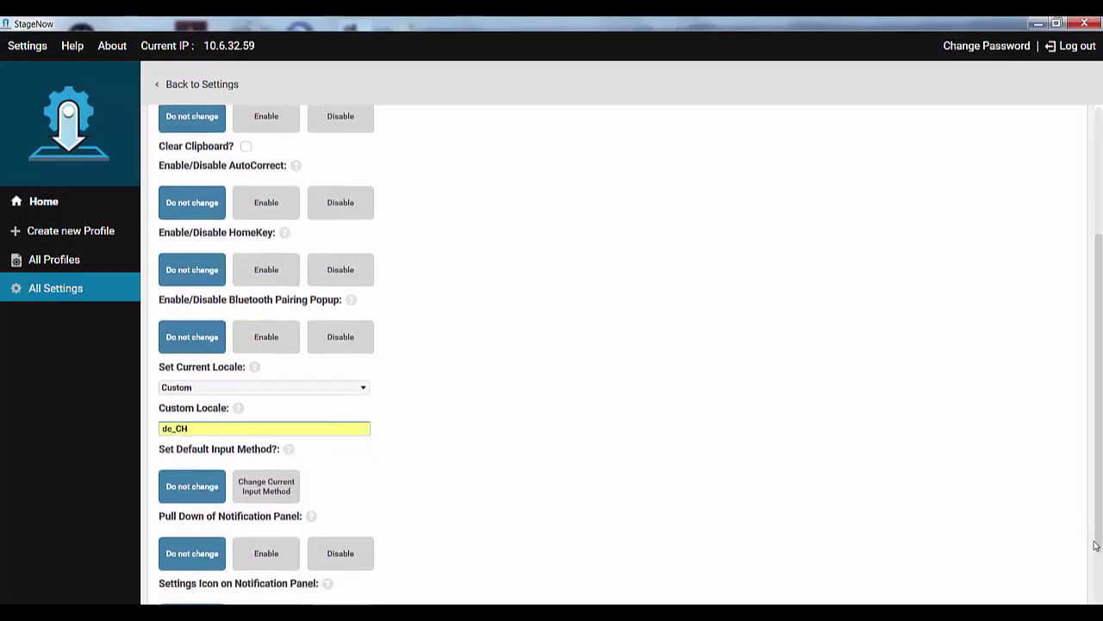
pyautogui.scroll(-1, 1090, 587)
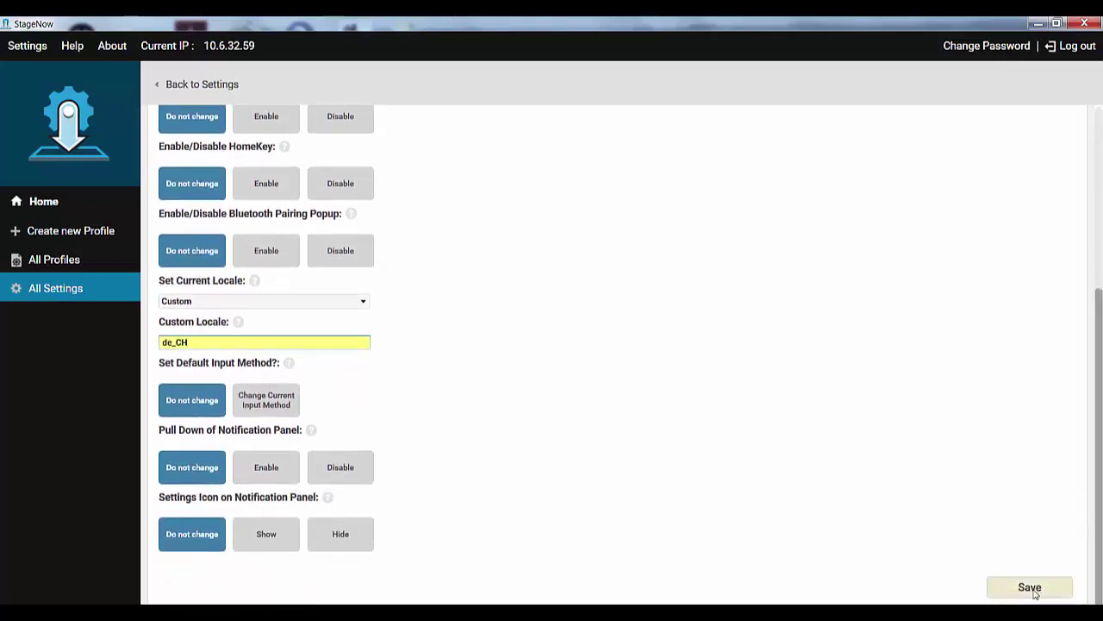
pyautogui.click(1030, 587)
# Choose HostsMgr as the type of another new setting and name it hostname.set.
pyautogui.click(363, 211)
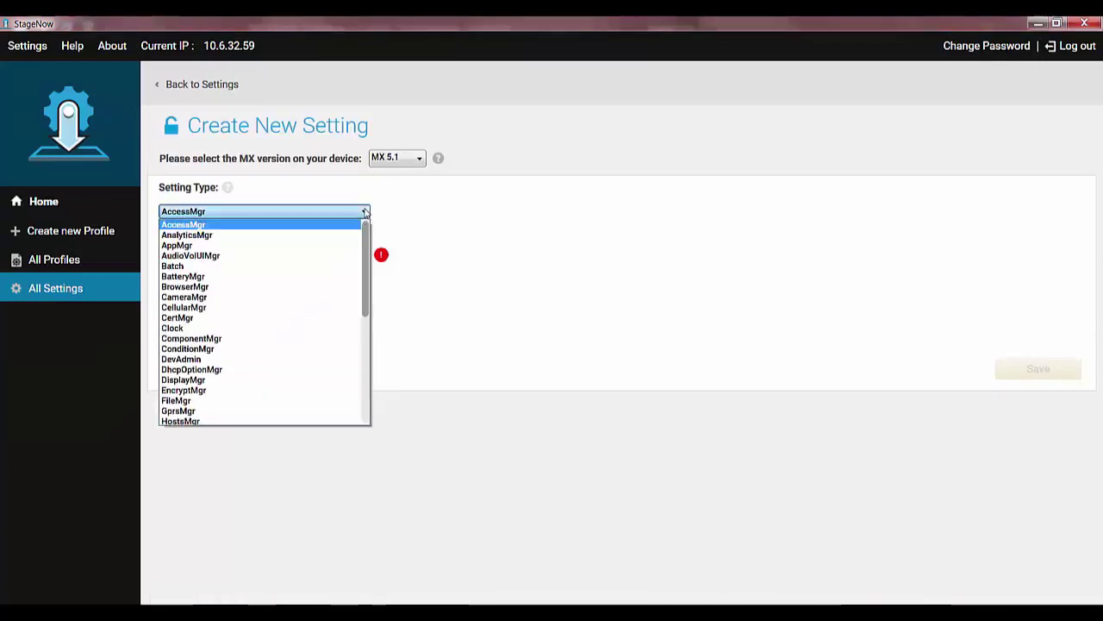
pyautogui.scroll(-1, 366, 256)
pyautogui.scroll(-2, 366, 256)
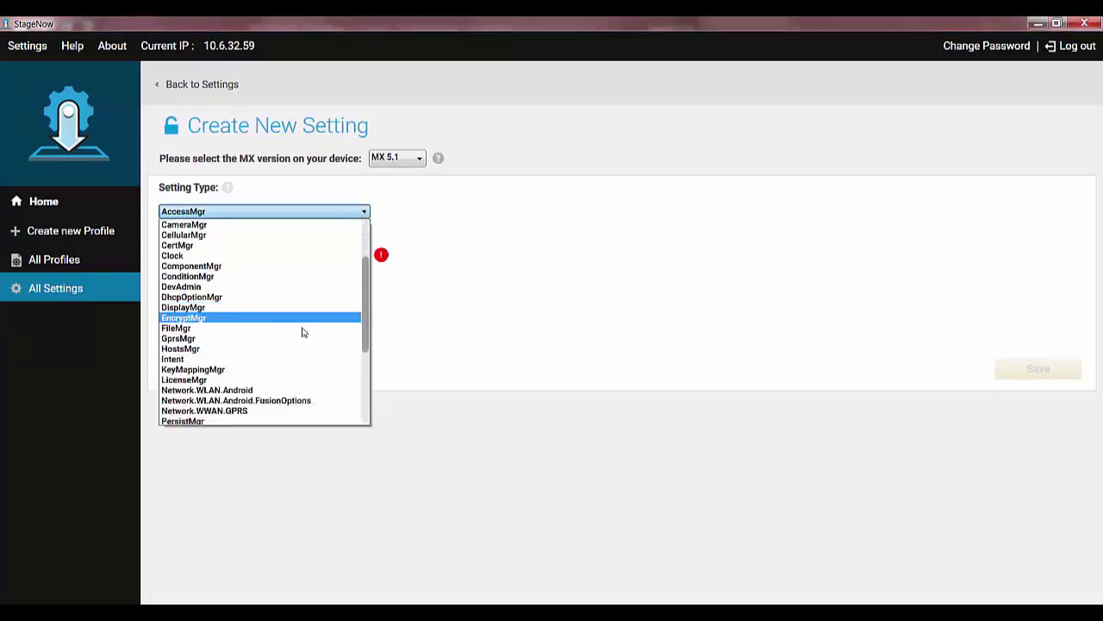
pyautogui.click(285, 350)
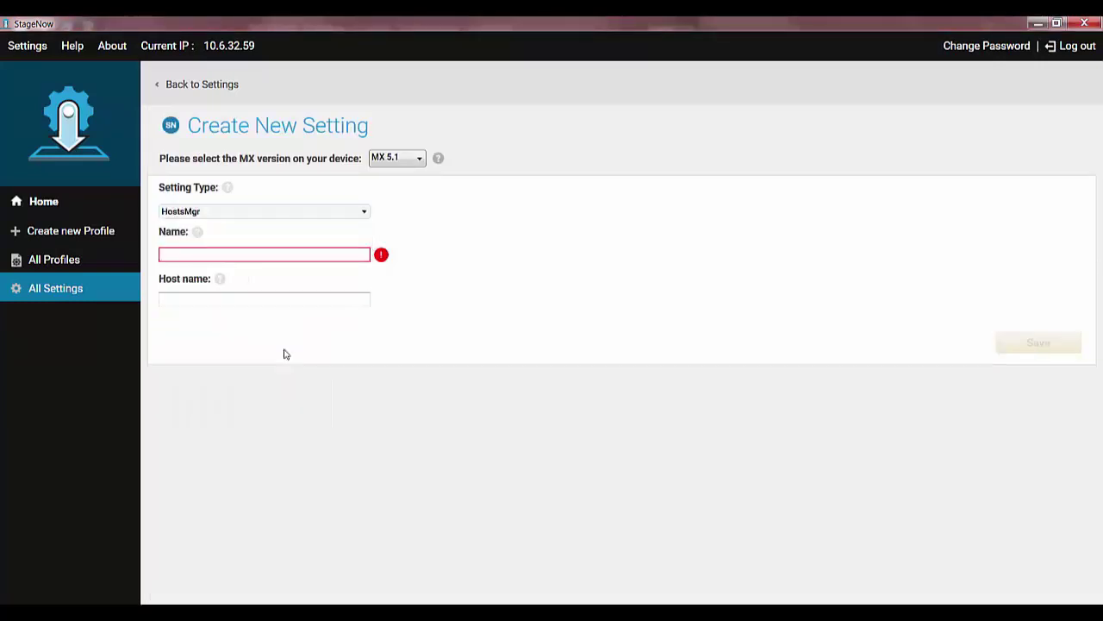
pyautogui.click(237, 252)
pyautogui.write('hostname.set')
# Set the host name to MyHostName and save the setting.
pyautogui.click(247, 300)
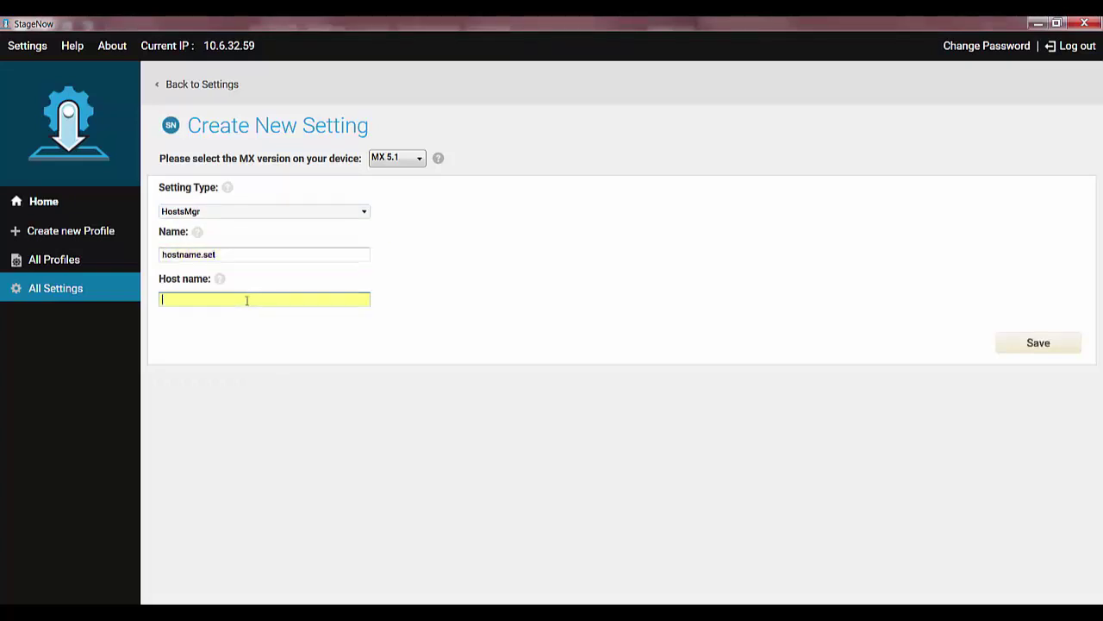
pyautogui.write('MyHostName')
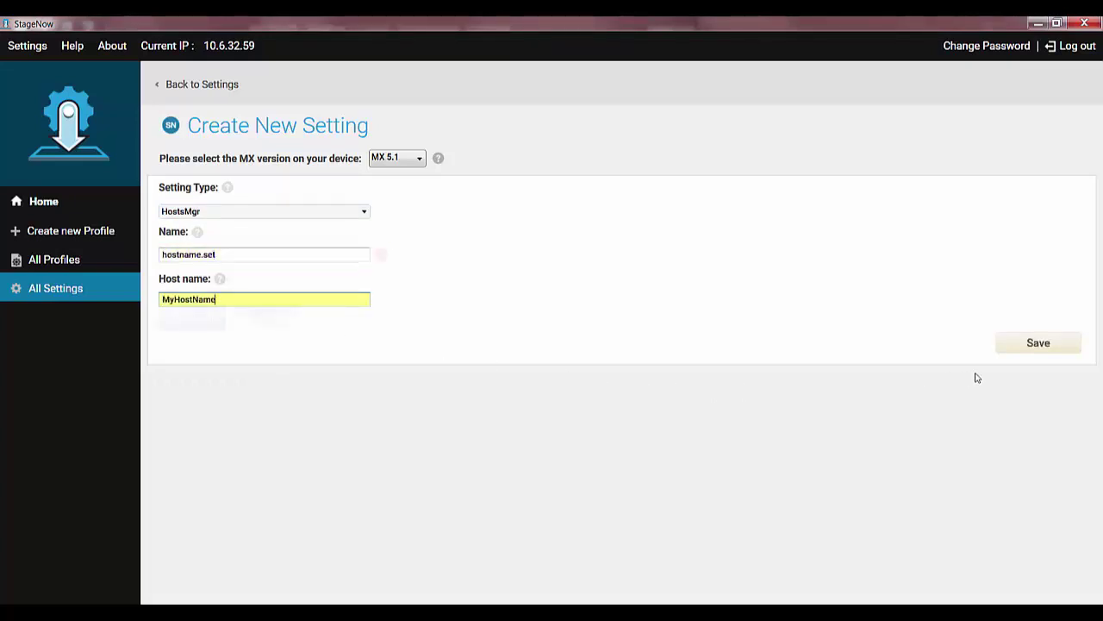
pyautogui.click(1038, 343)
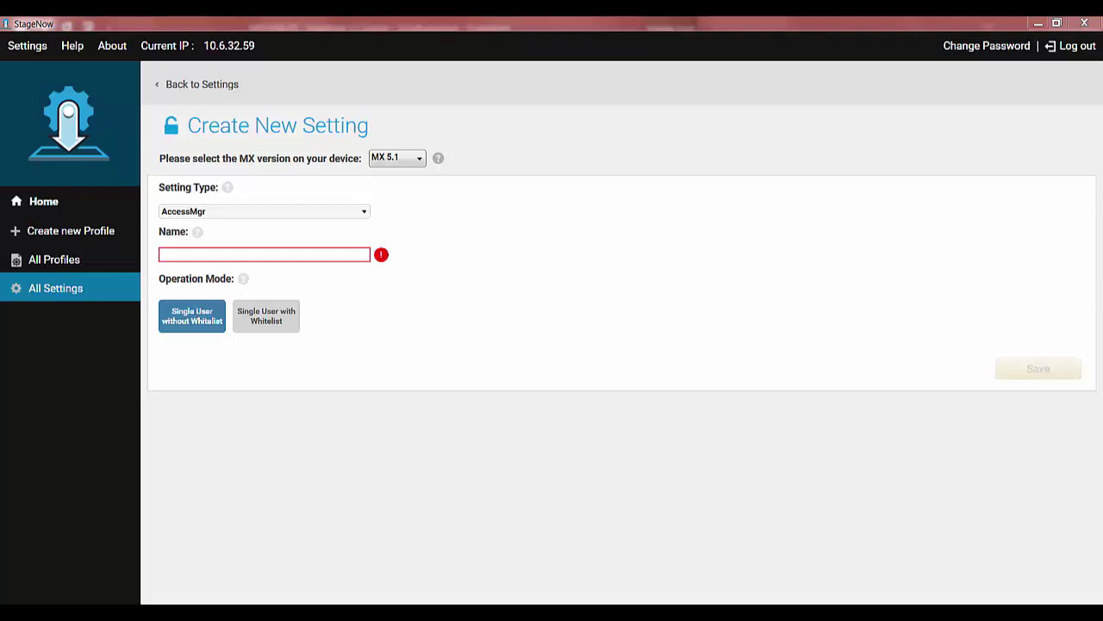
# Choose AppMgr as the type of the new setting and name it EHS.Launch.
pyautogui.click(363, 211)
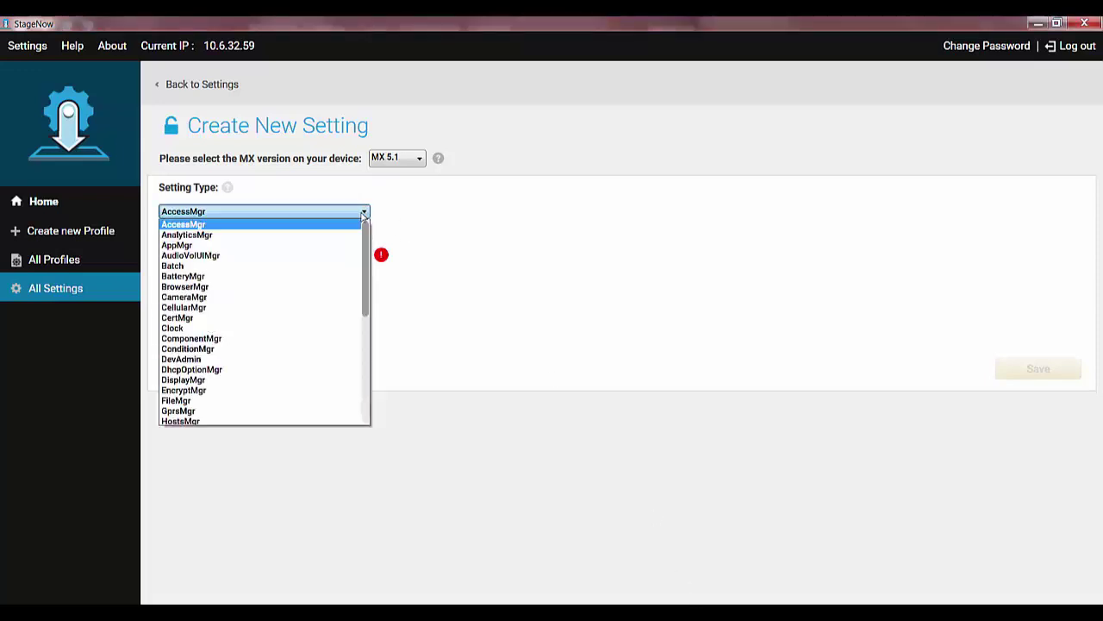
pyautogui.click(336, 246)
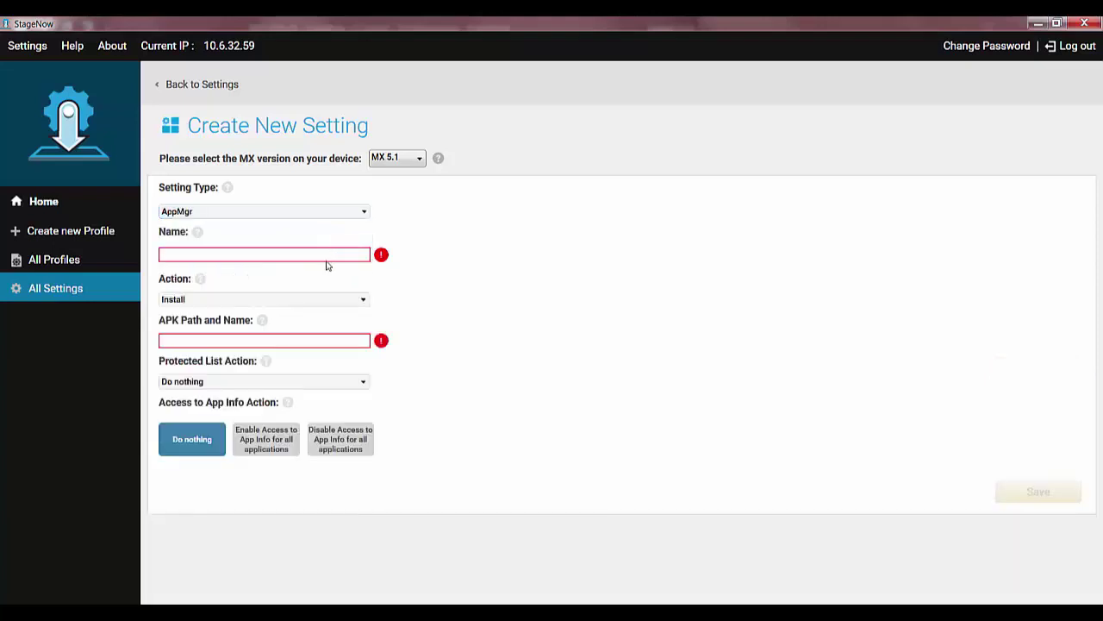
pyautogui.click(323, 255)
pyautogui.write('EHS.Laun')
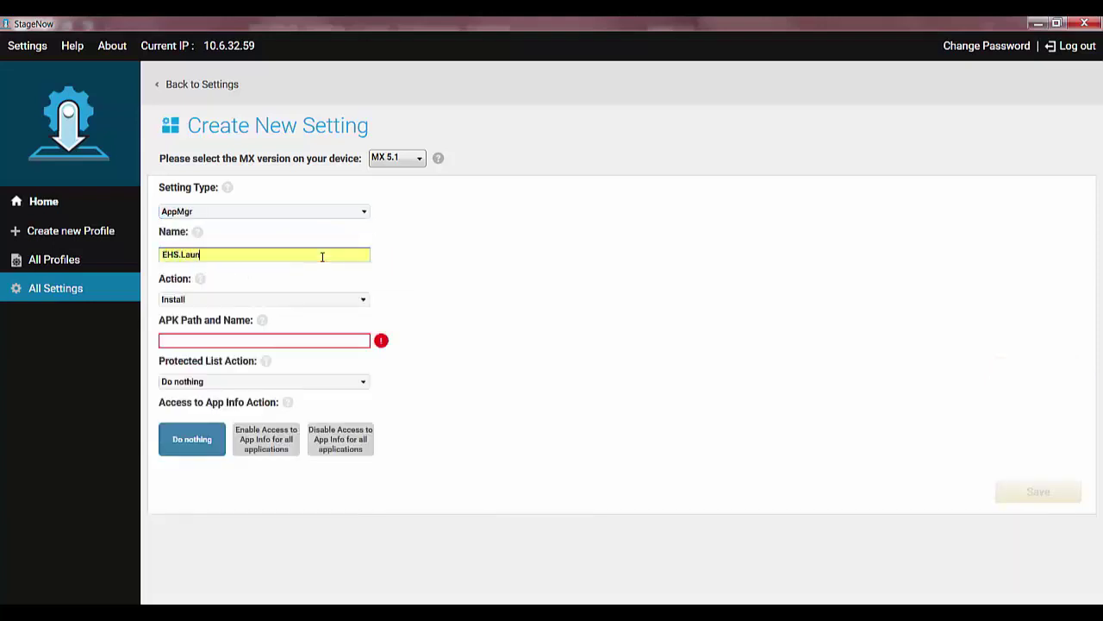
pyautogui.write('ch')
# Set the setting's action to Launch an application, with Enterprise Home Screen as the application name.
pyautogui.click(355, 301)
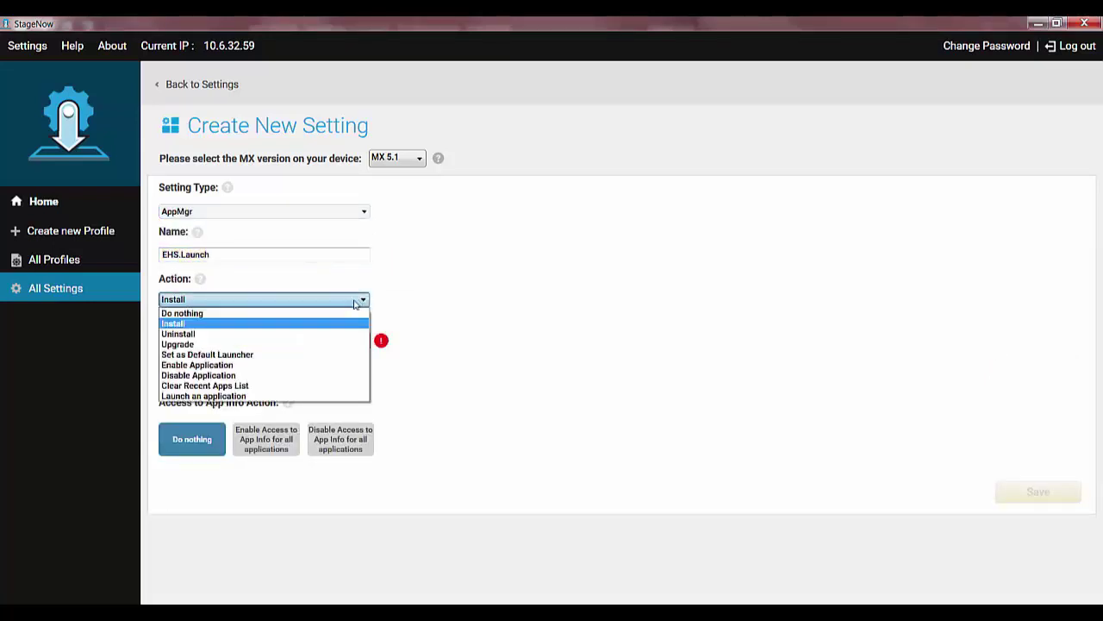
pyautogui.click(293, 396)
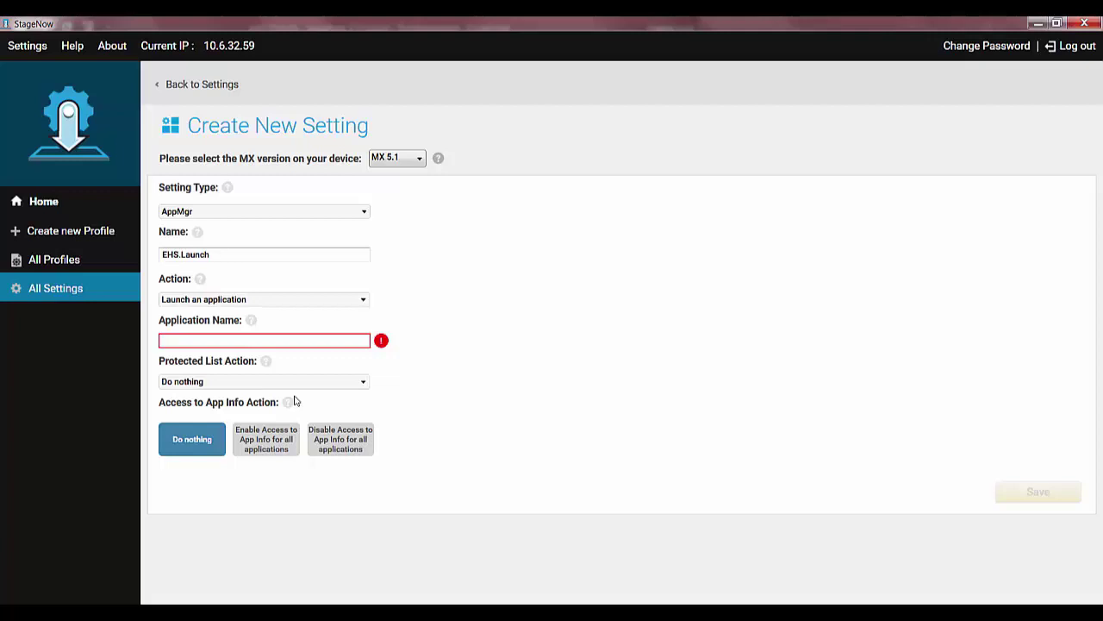
pyautogui.click(198, 342)
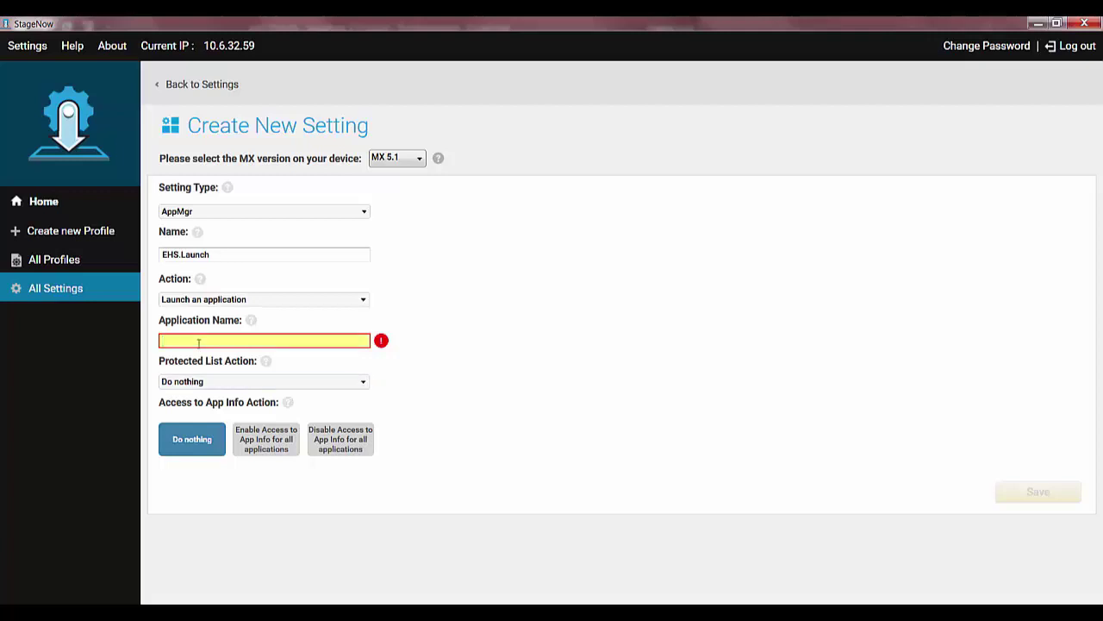
pyautogui.write('Enterprise Home Screen')
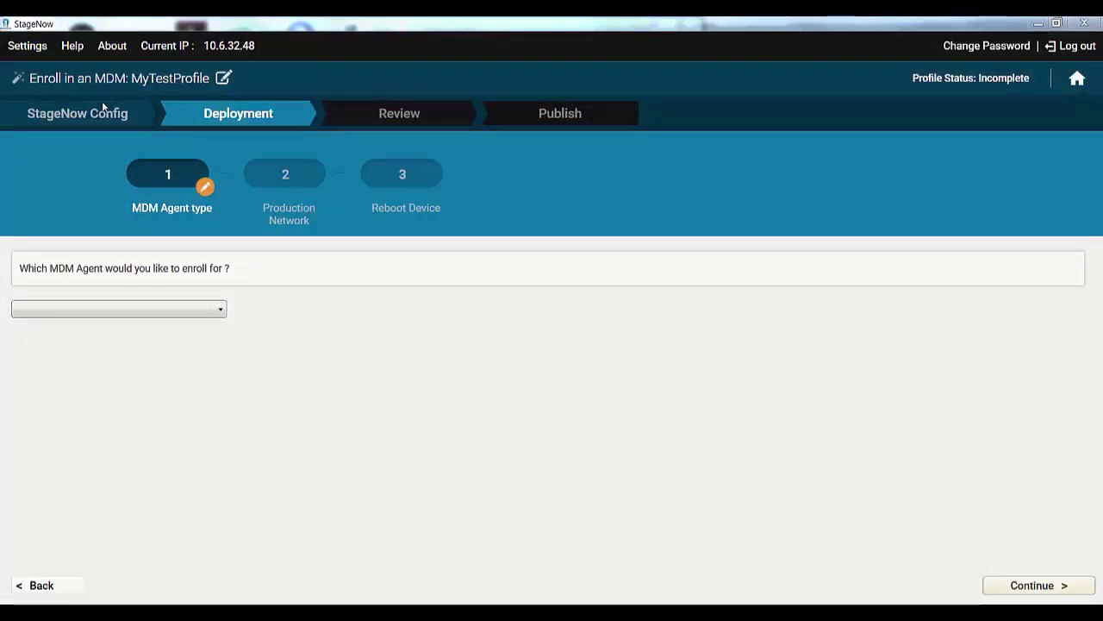
# Select Soti as the MDM agent to enroll for in the MyTestProfile deployment.
pyautogui.click(219, 311)
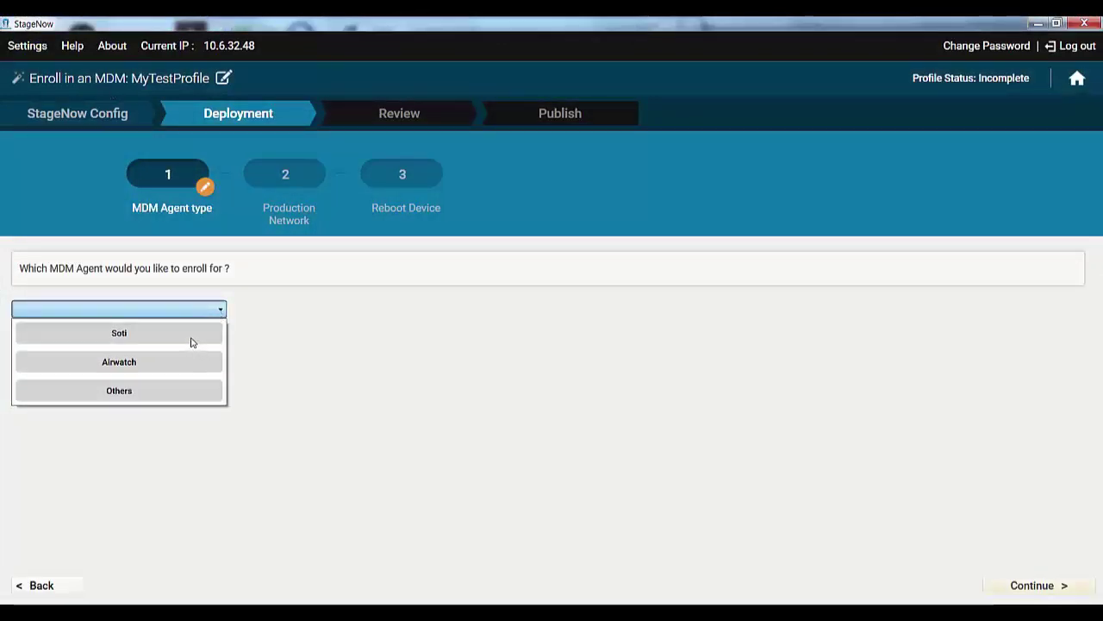
pyautogui.click(190, 338)
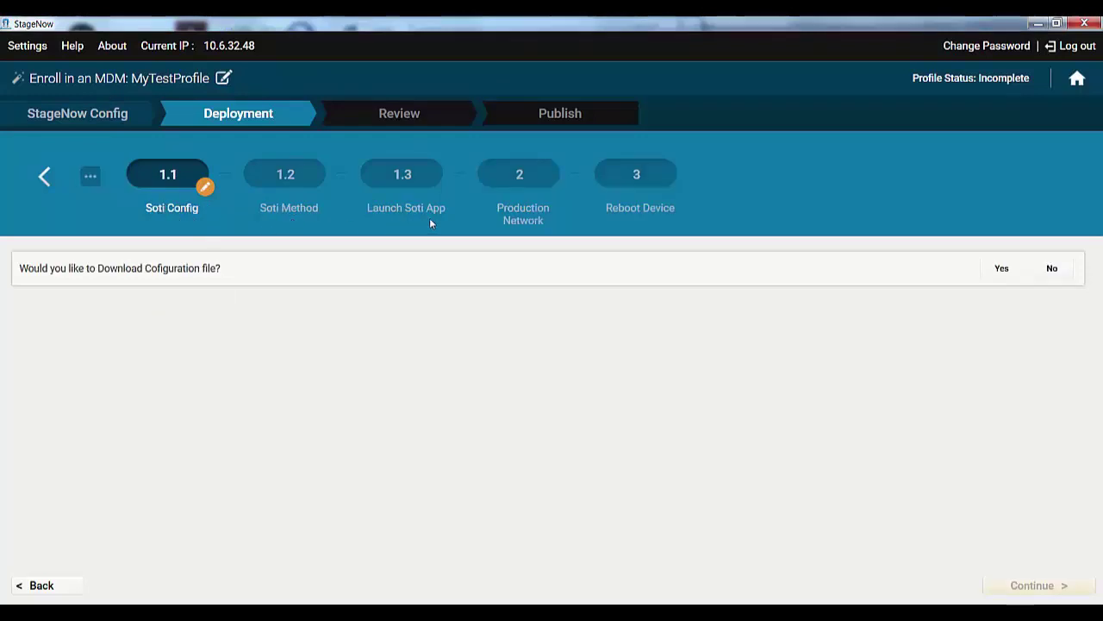